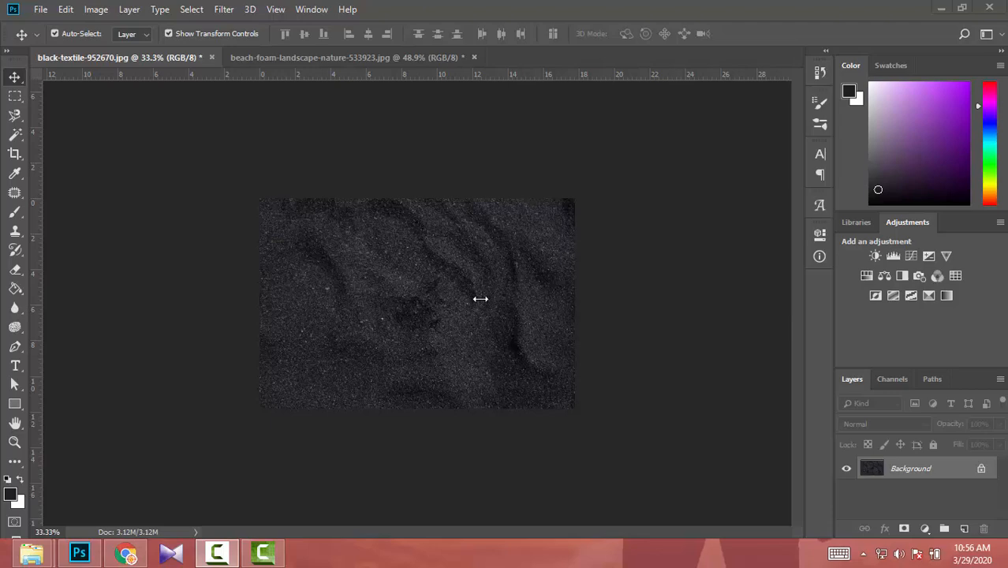
Extend the black textile image's canvas to the right by a little over half the image width with the Crop tool
left_click(480, 299)
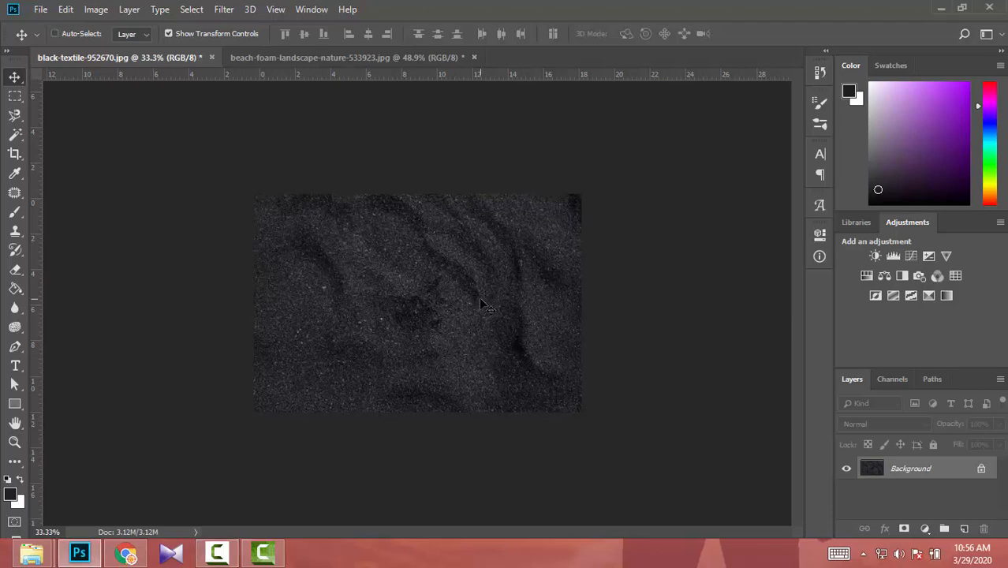
key("ctrl+0")
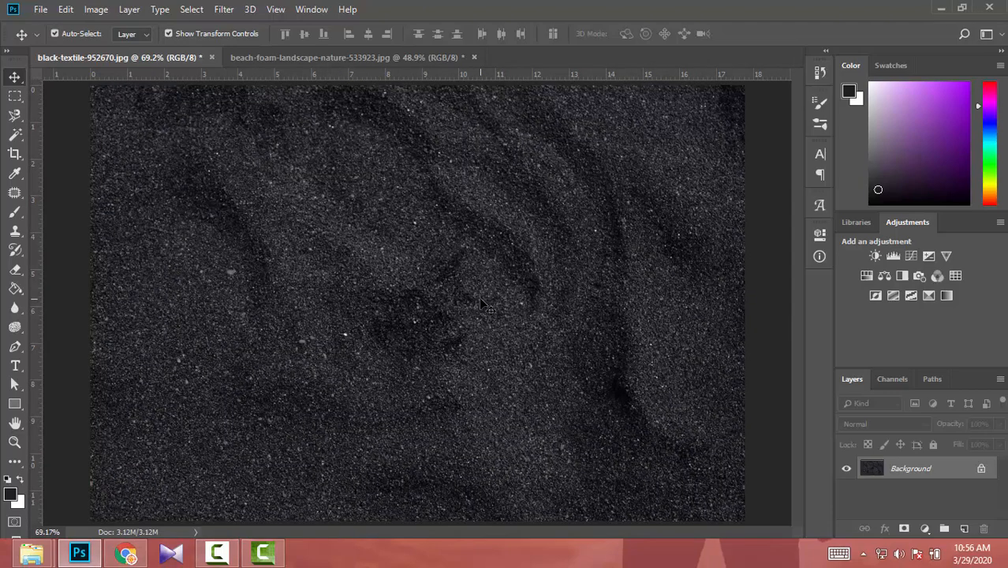
key("ctrl+minus")
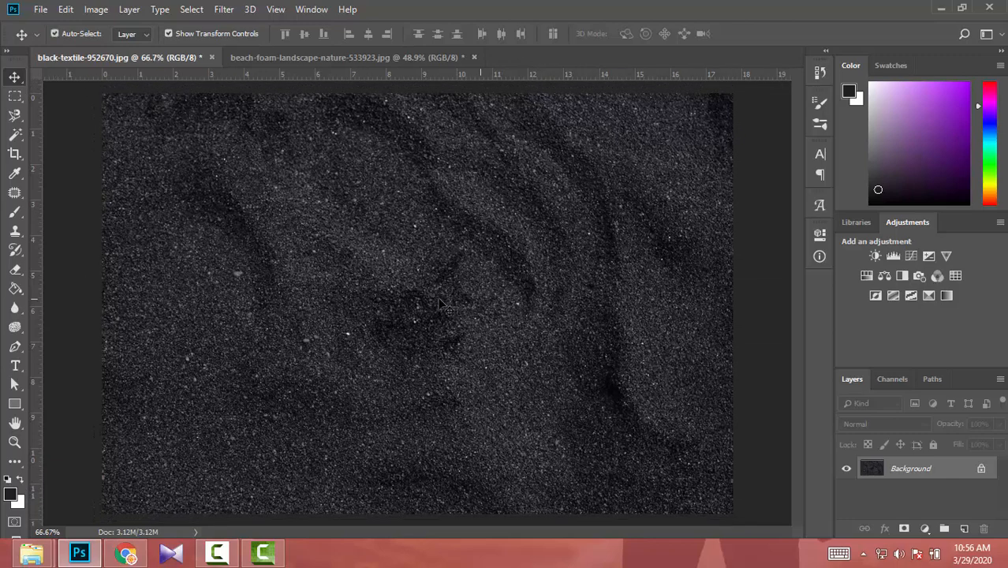
left_click(12, 156)
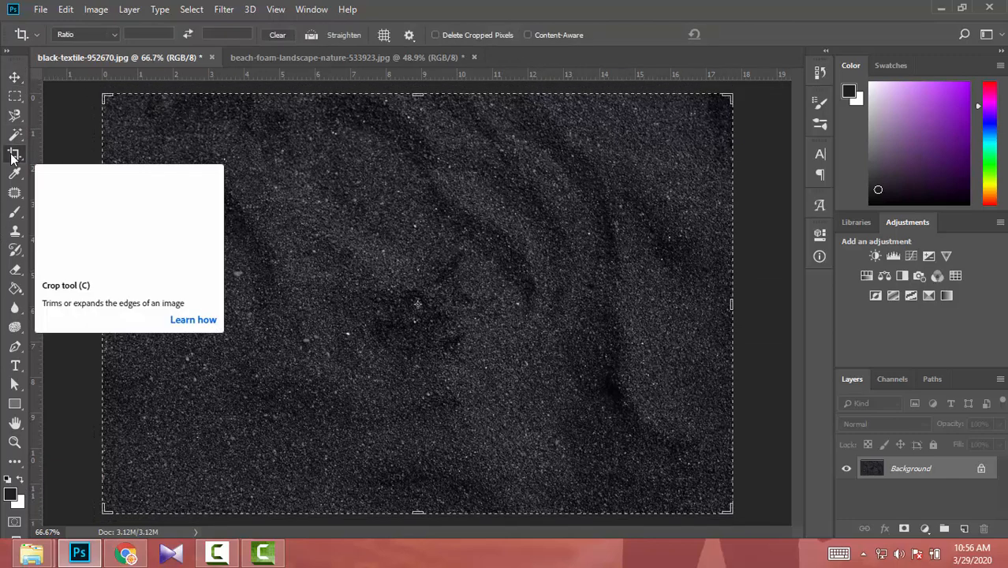
key("ctrl+minus")
key("ctrl+minus")
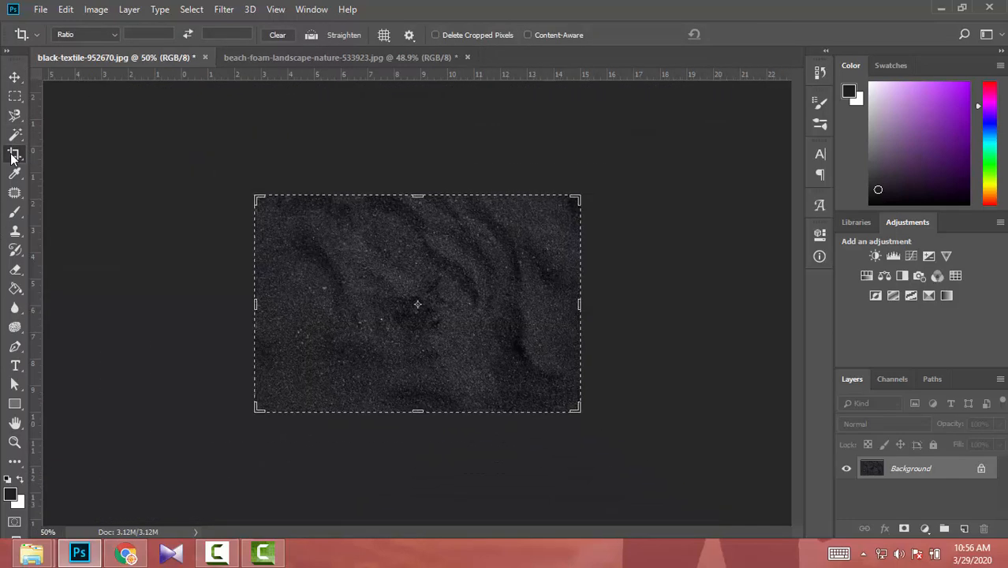
left_click_drag(566, 309, 667, 334)
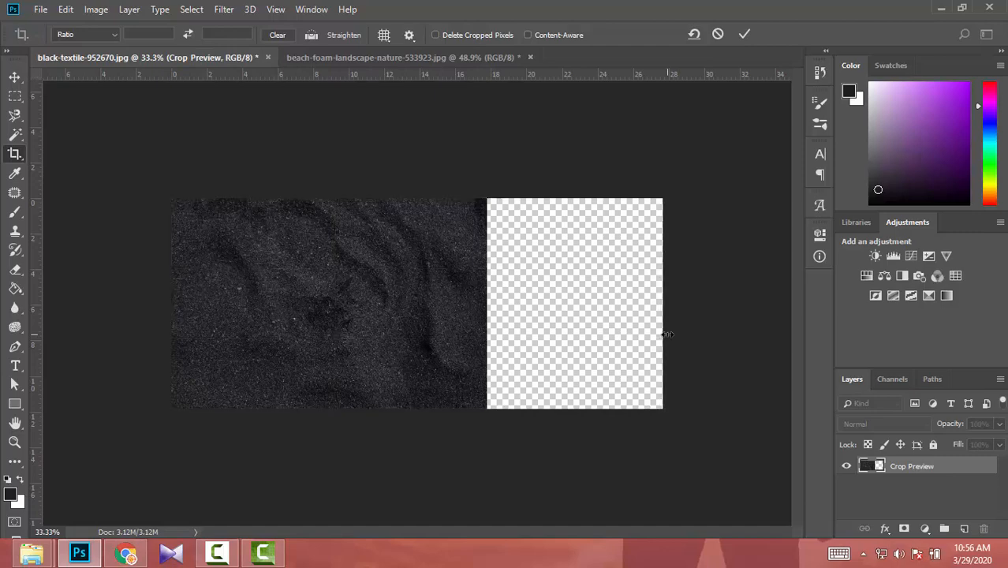
key("Return")
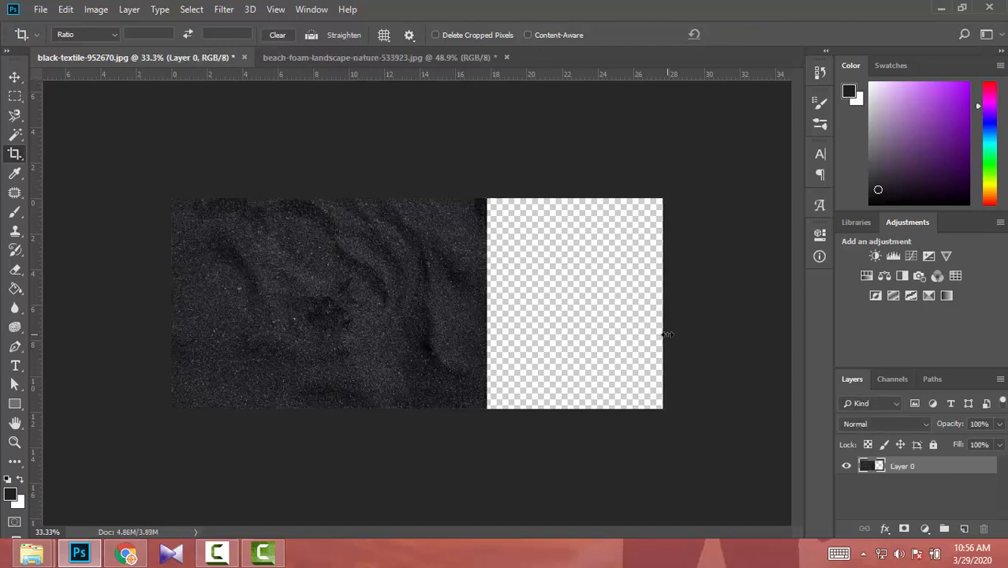
Activate the Content-Aware Move tool with its mode set to Extend
scroll(667, 334, "up", 3)
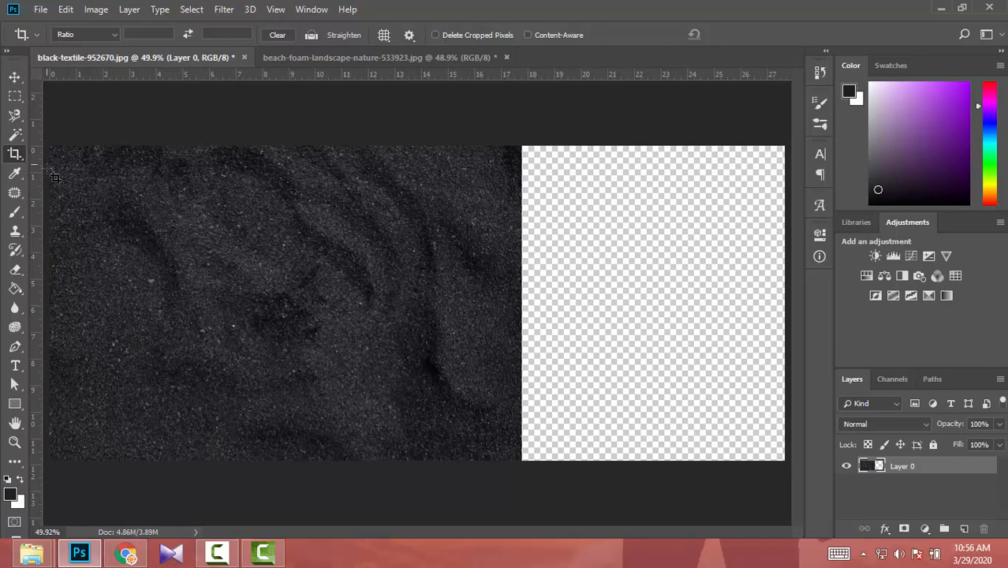
left_click(15, 195)
left_click(13, 202)
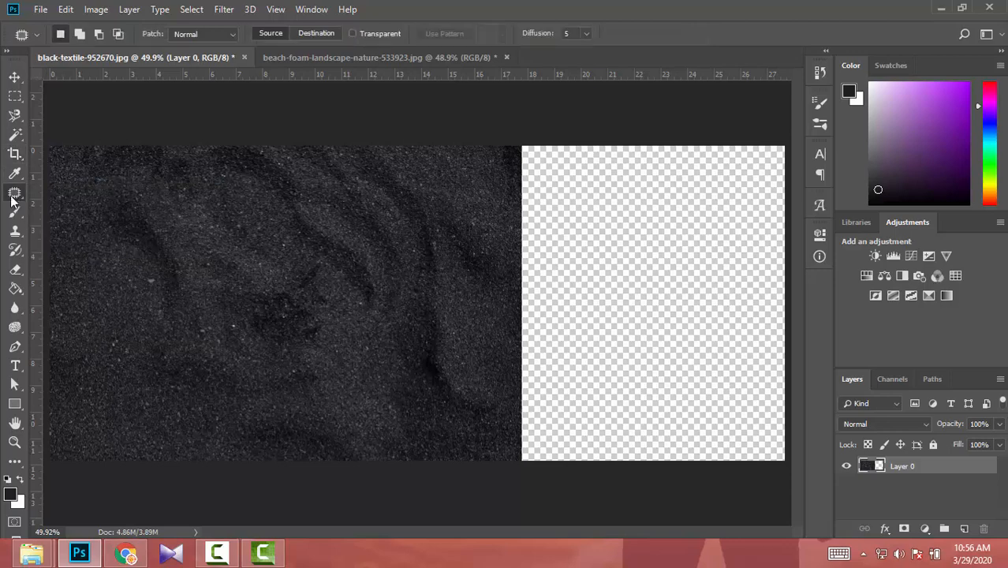
left_click(11, 201)
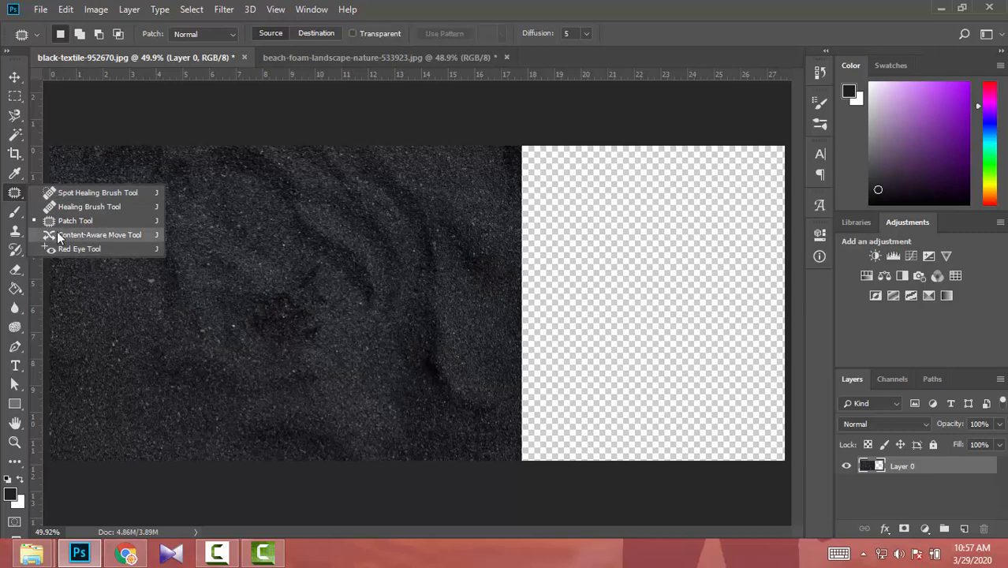
left_click(86, 235)
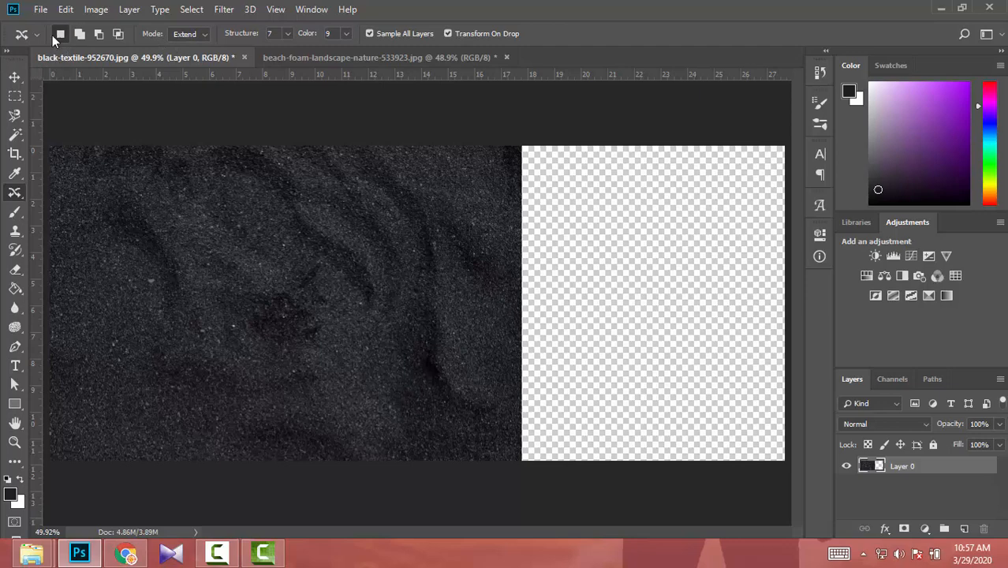
left_click(177, 34)
left_click(177, 37)
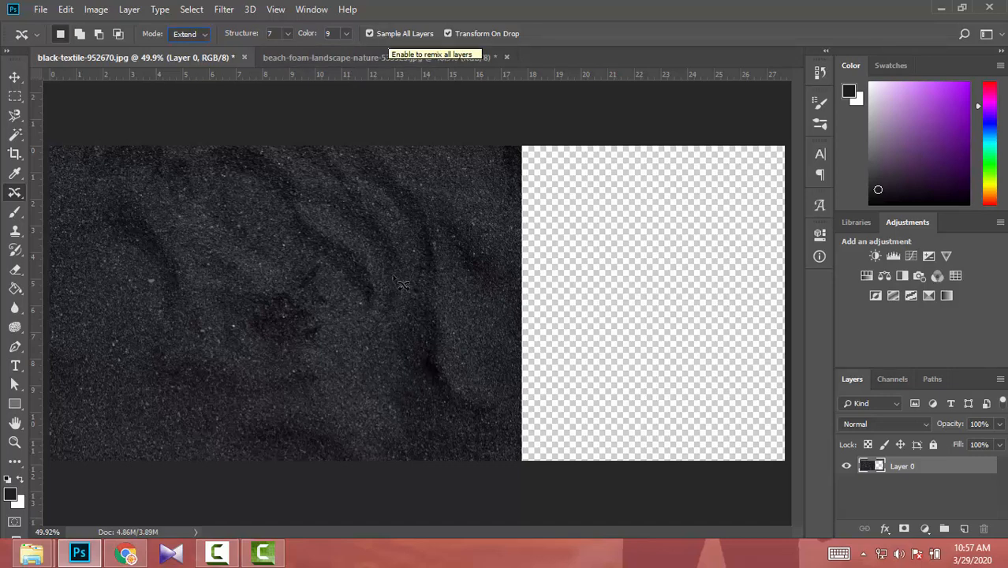
Marquee-select the right two thirds of the textile, extend it over the empty canvas on a new layer with Content-Aware Move, and deselect
left_click(15, 98)
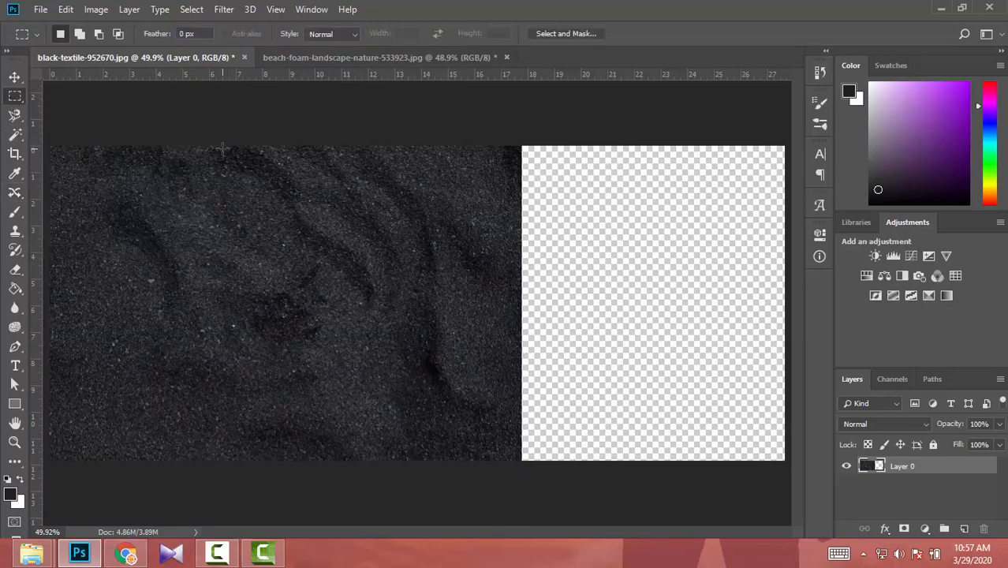
left_click_drag(217, 146, 567, 483)
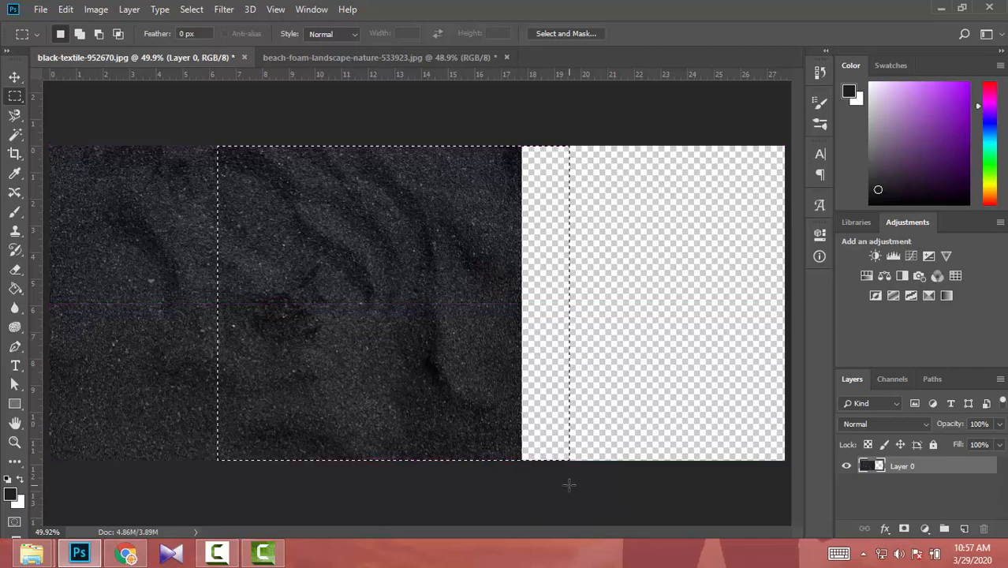
left_click(964, 529)
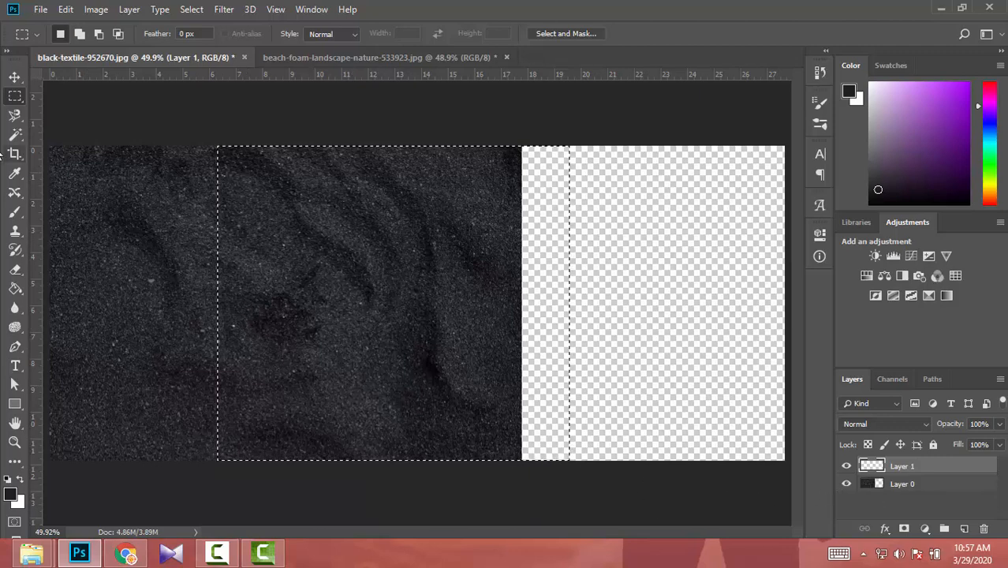
left_click(16, 195)
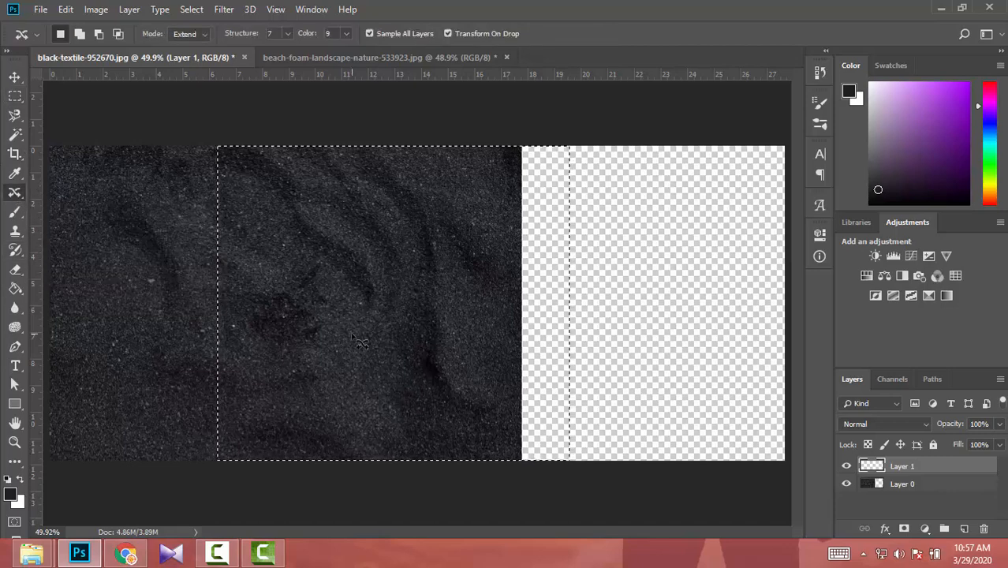
left_click_drag(389, 339, 632, 339)
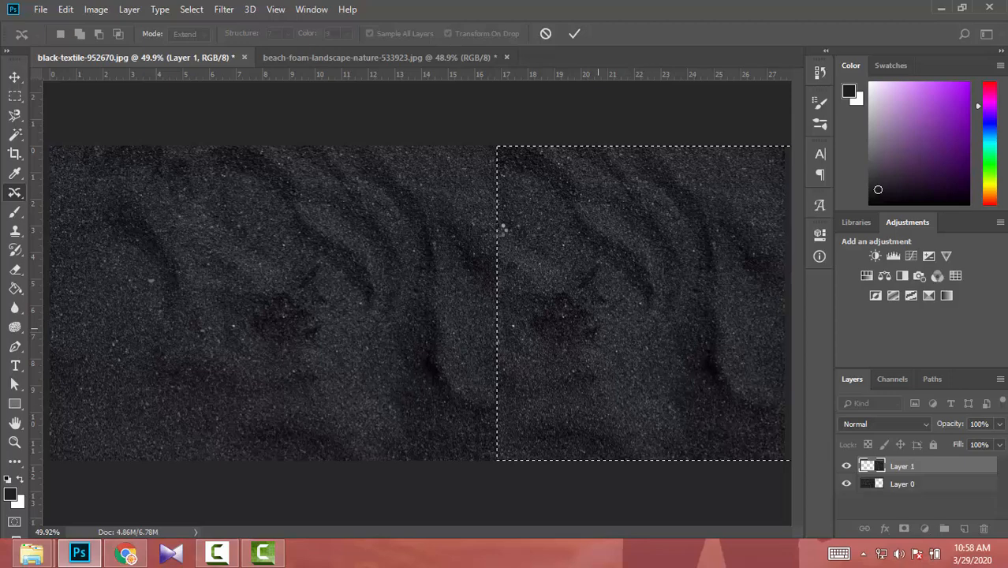
key("Return")
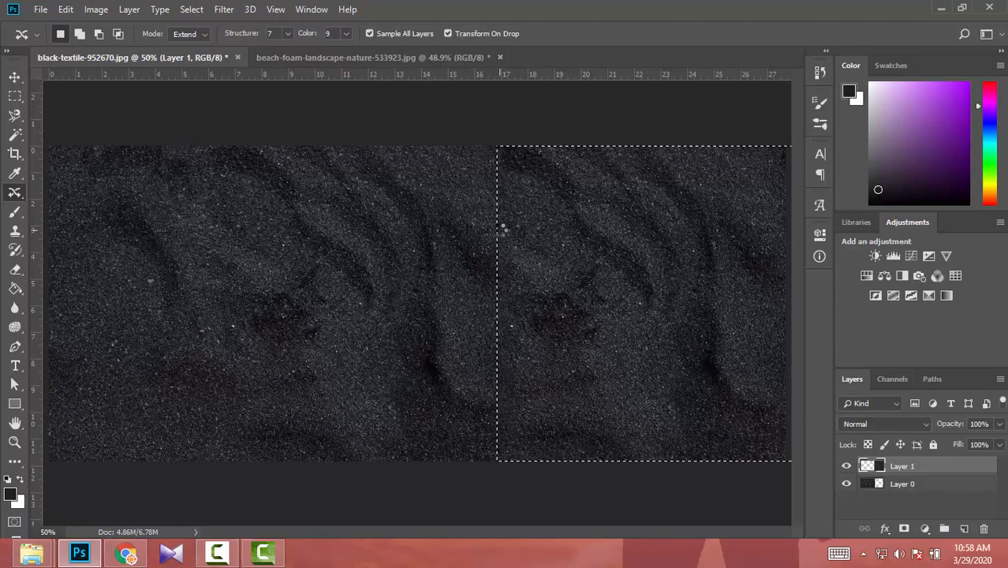
key("ctrl+plus")
key("ctrl+d")
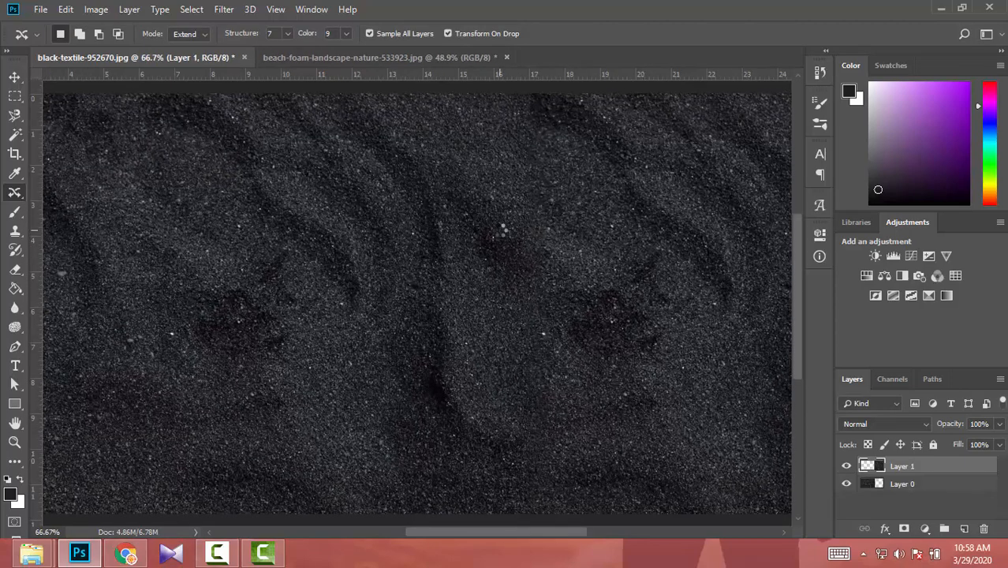
key("ctrl+plus")
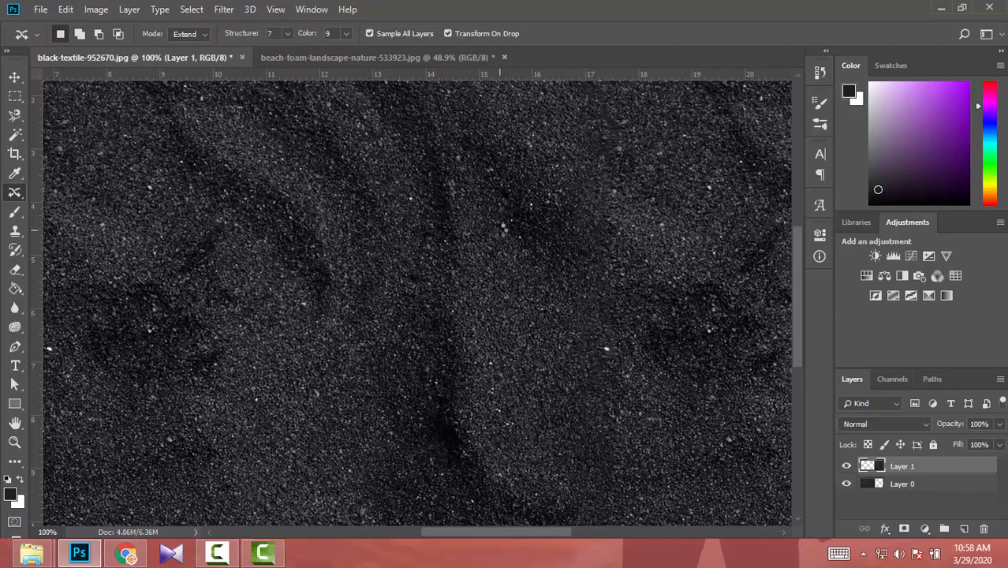
key("ctrl+minus")
key("ctrl+minus")
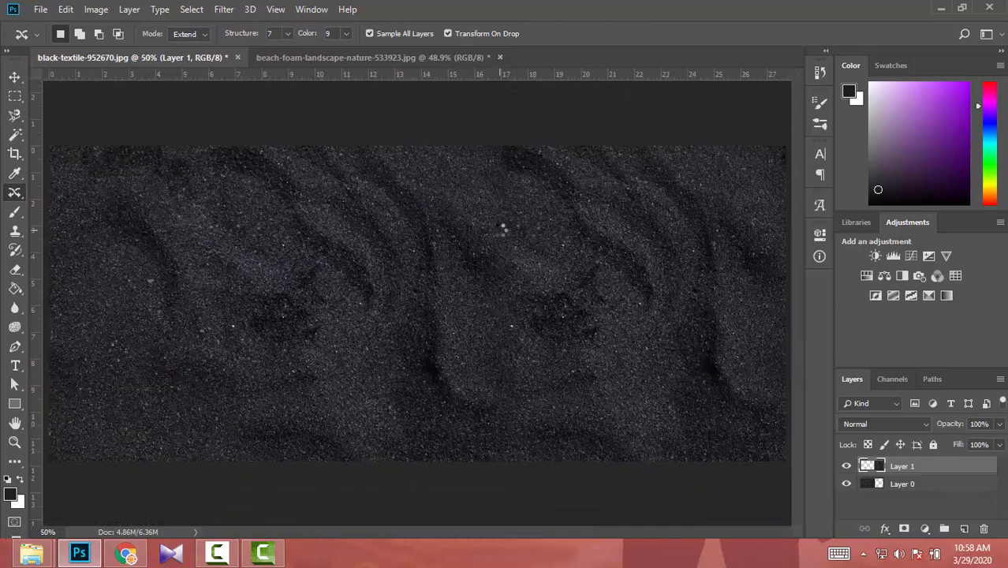
key("ctrl+0")
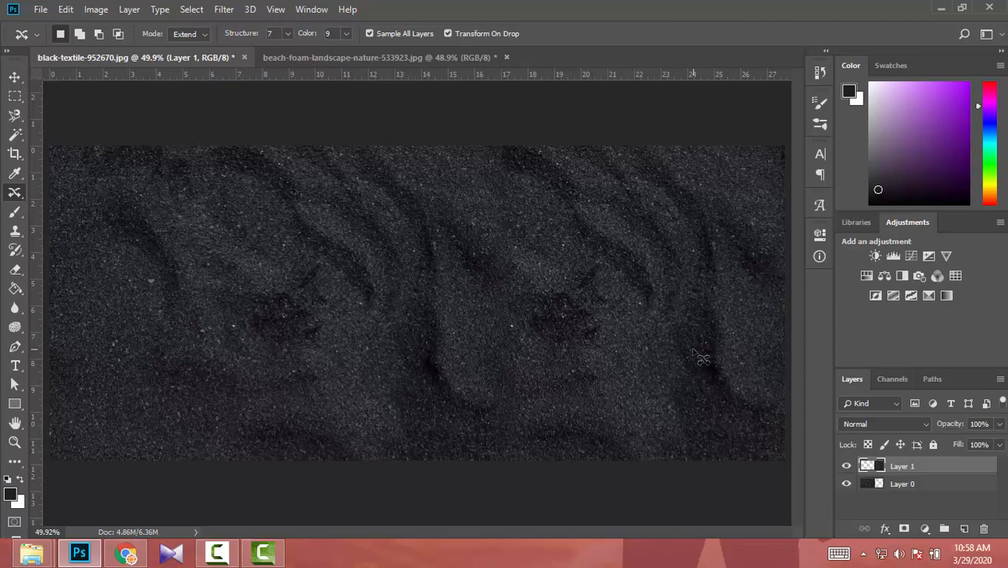
Switch to the beach foam image and crop its canvas outward to the right by about half the image width
left_click(383, 58)
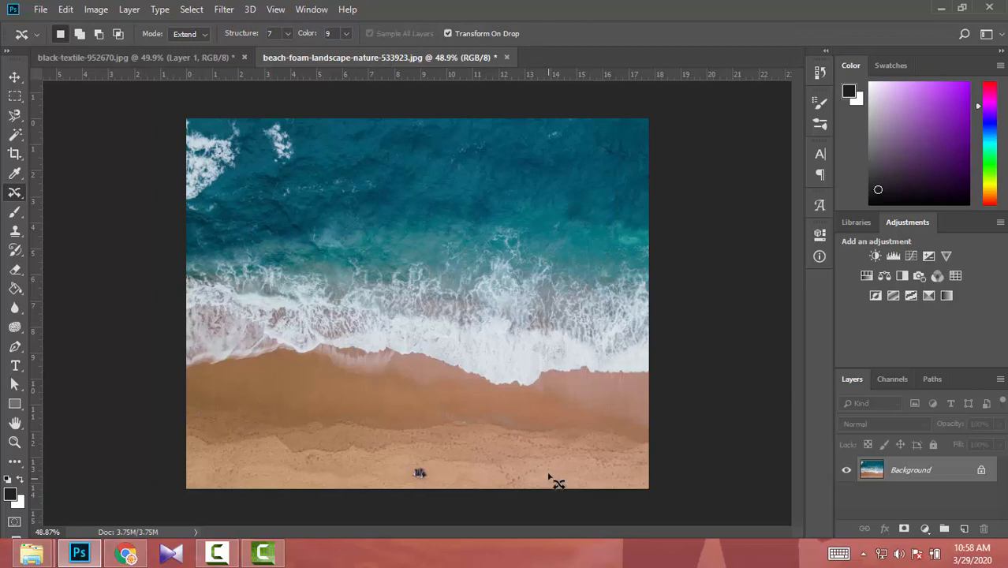
left_click(17, 156)
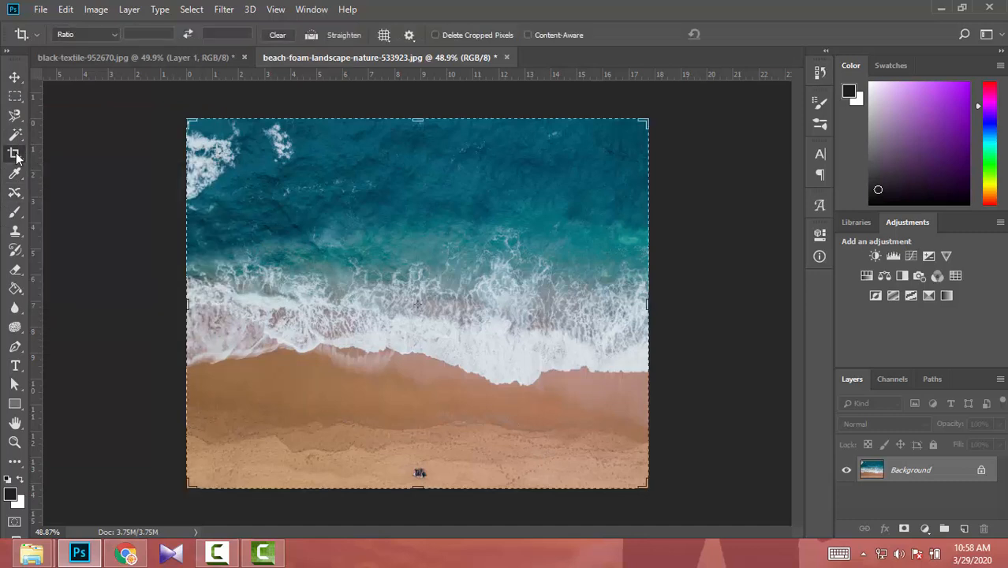
left_click_drag(648, 306, 762, 307)
key("Return")
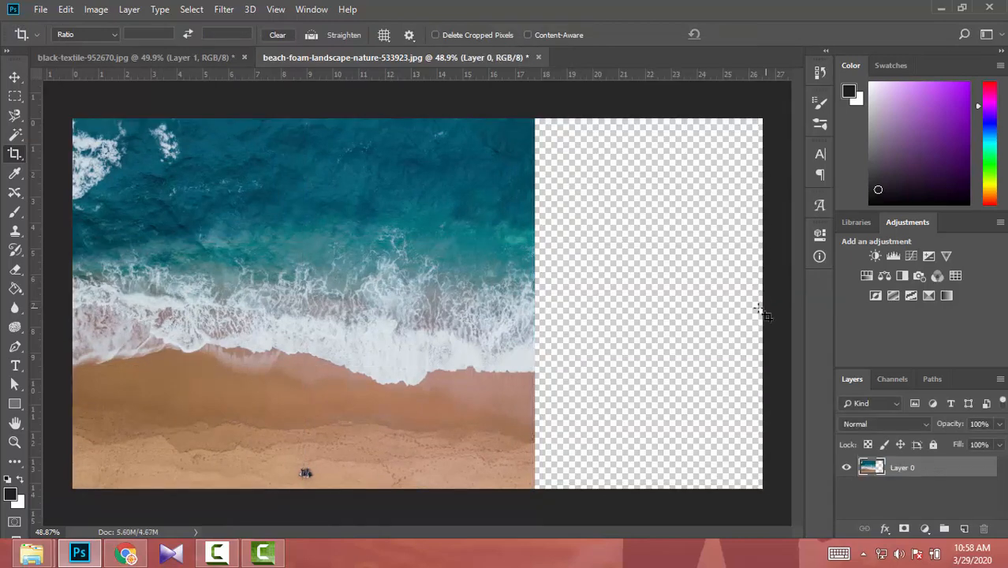
Marquee-select the right third of the beach photo at full height, extend it into the empty canvas with Content-Aware Move, and deselect
left_click(15, 96)
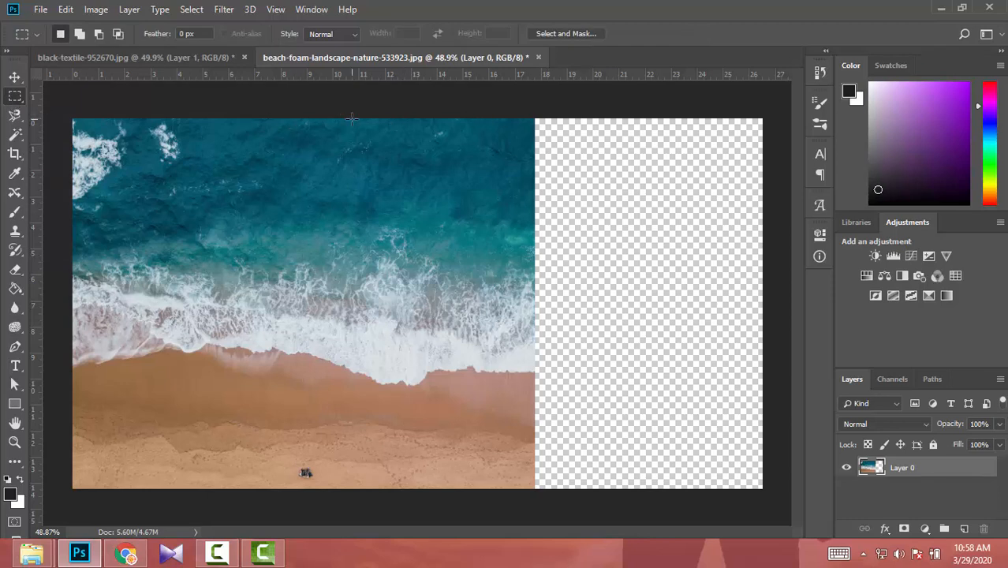
left_click_drag(352, 119, 373, 197)
left_click(383, 134)
left_click_drag(377, 118, 537, 517)
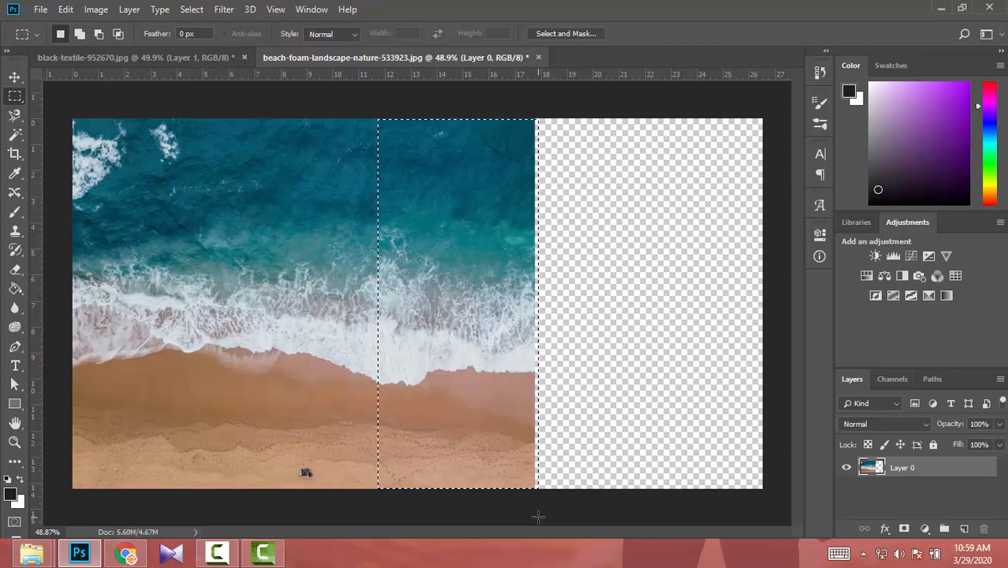
left_click(16, 194)
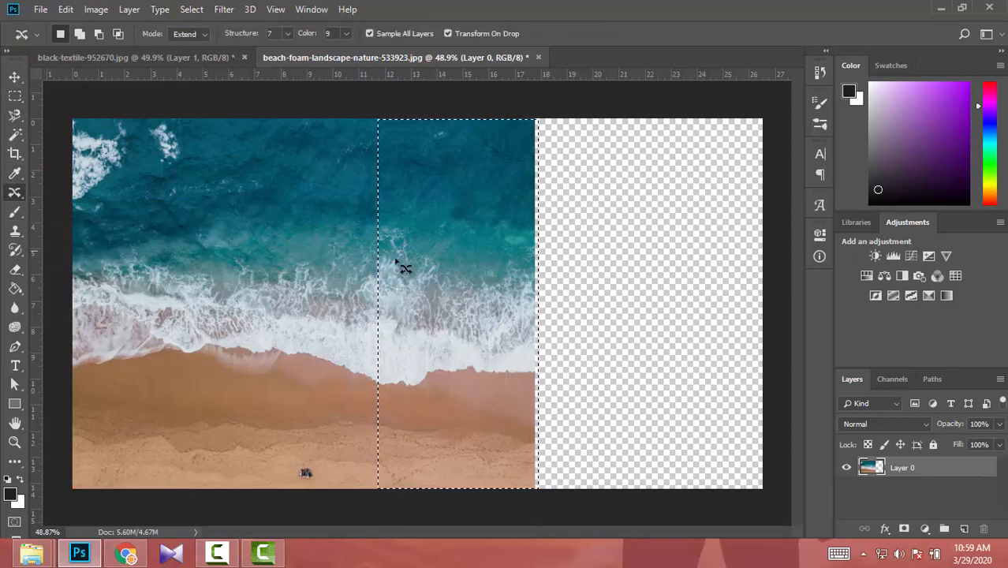
left_click_drag(416, 325, 544, 318)
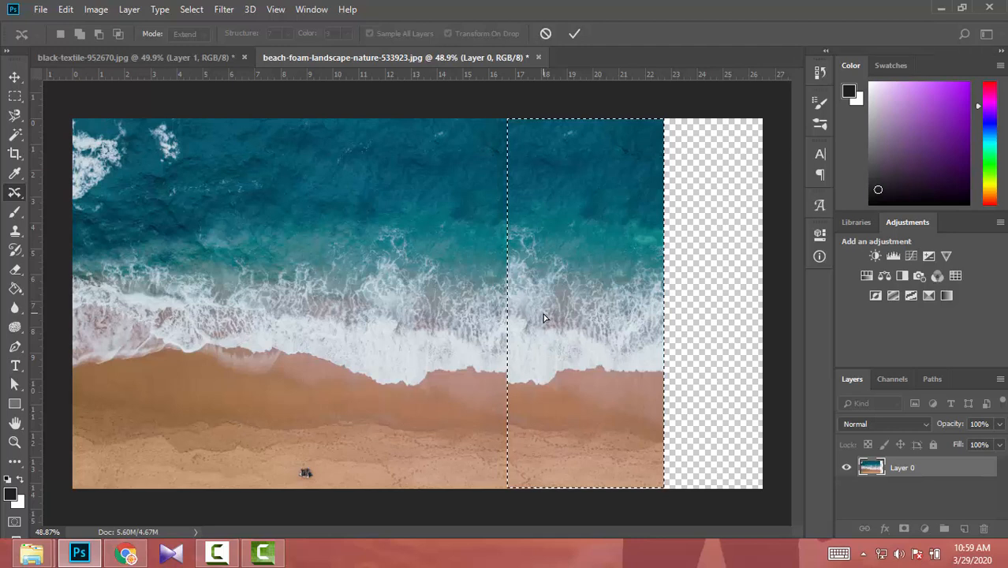
key("Return")
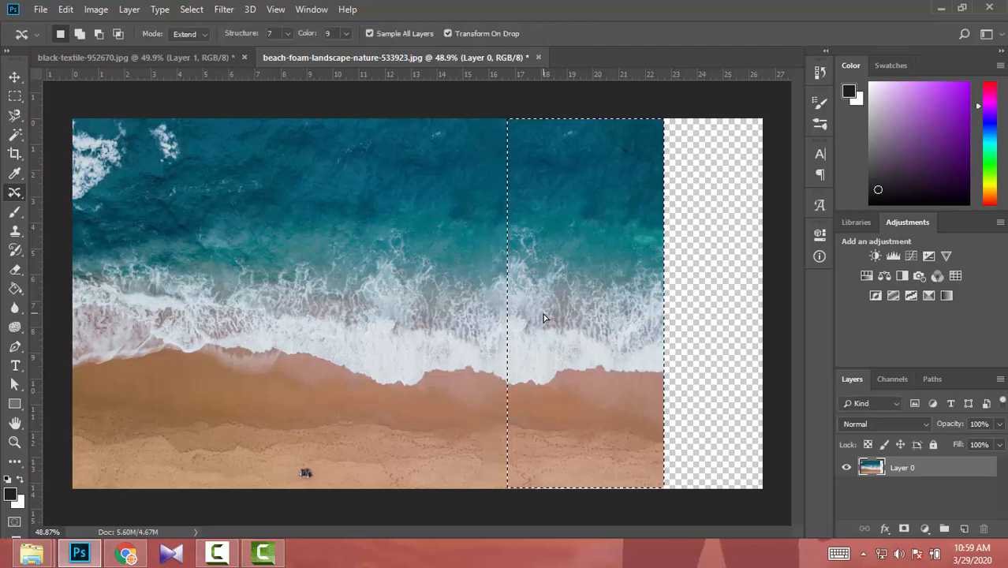
key("ctrl+d")
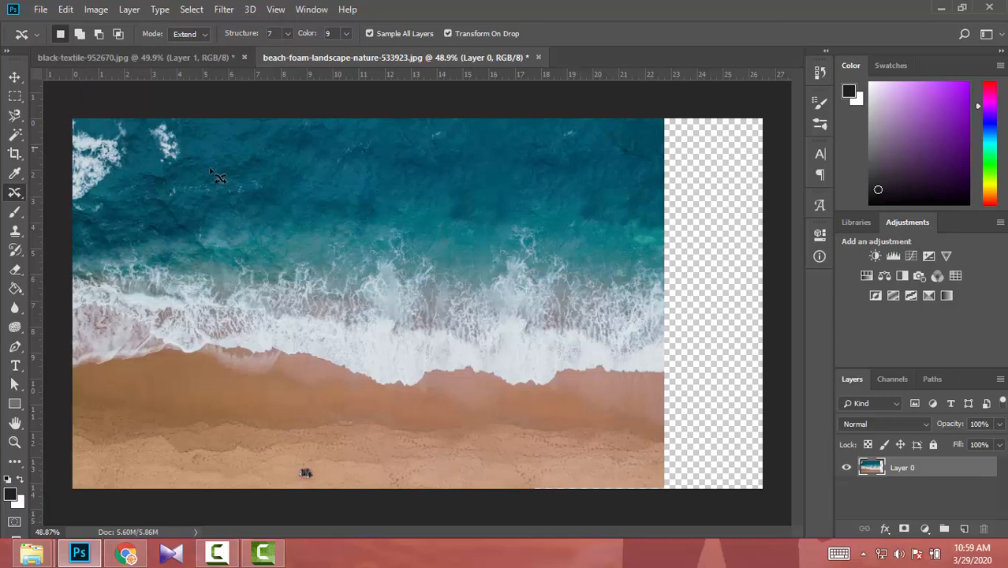
Marquee-select a narrower full-height strip at the extended beach's right edge and extend it further into the remaining empty canvas with Content-Aware Move
left_click(14, 95)
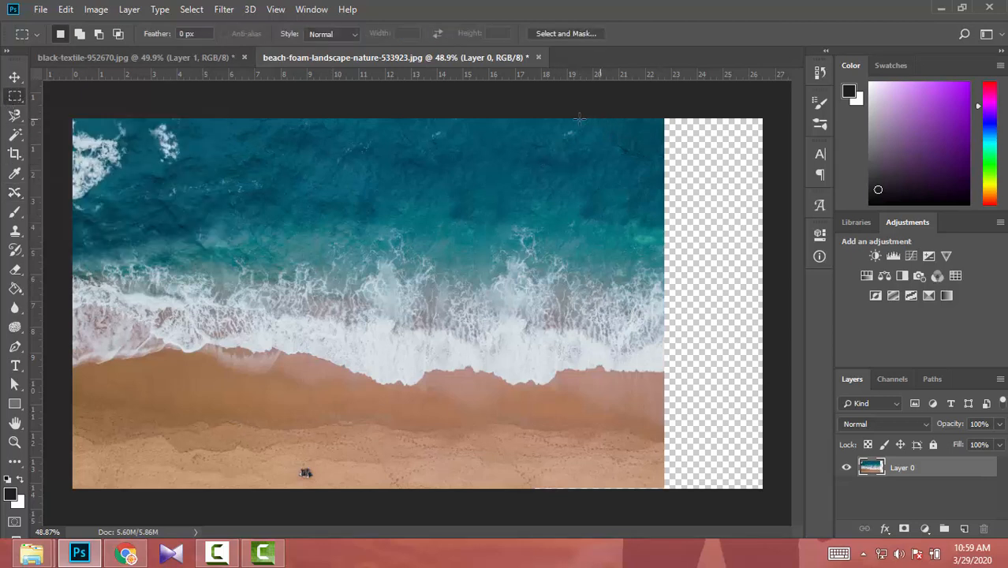
left_click_drag(580, 118, 677, 516)
left_click_drag(678, 517, 580, 111)
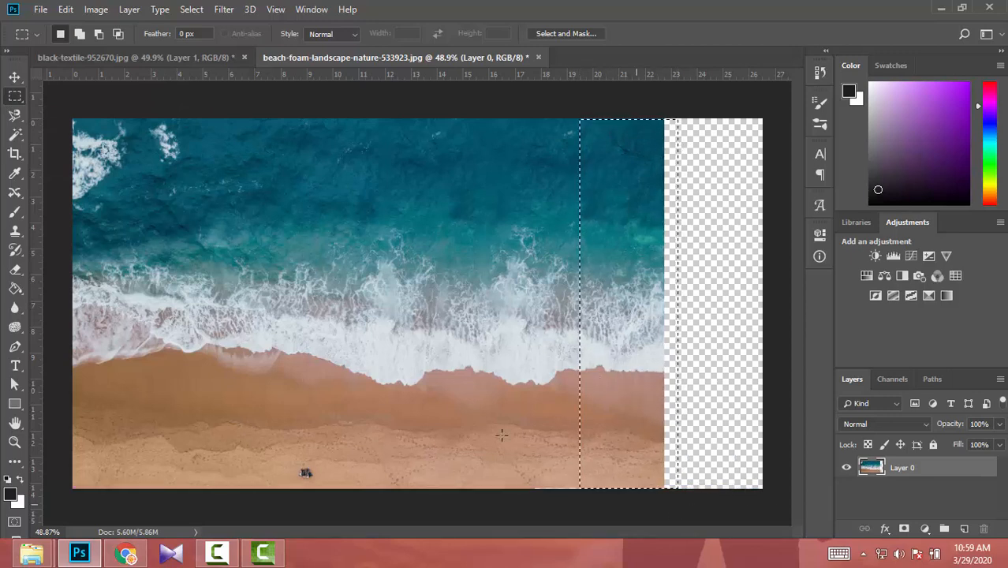
left_click(15, 192)
left_click_drag(679, 341, 709, 336)
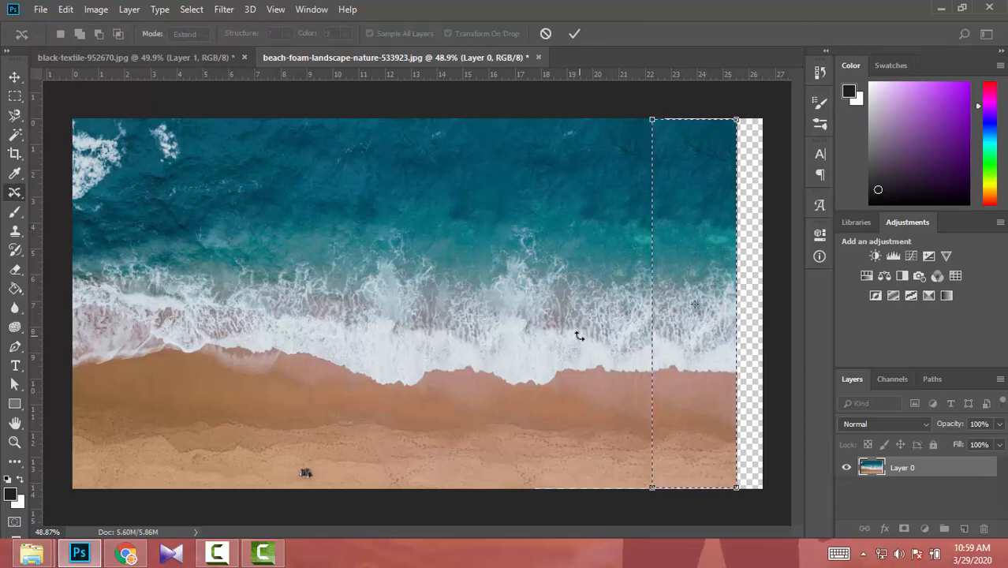
key("Return")
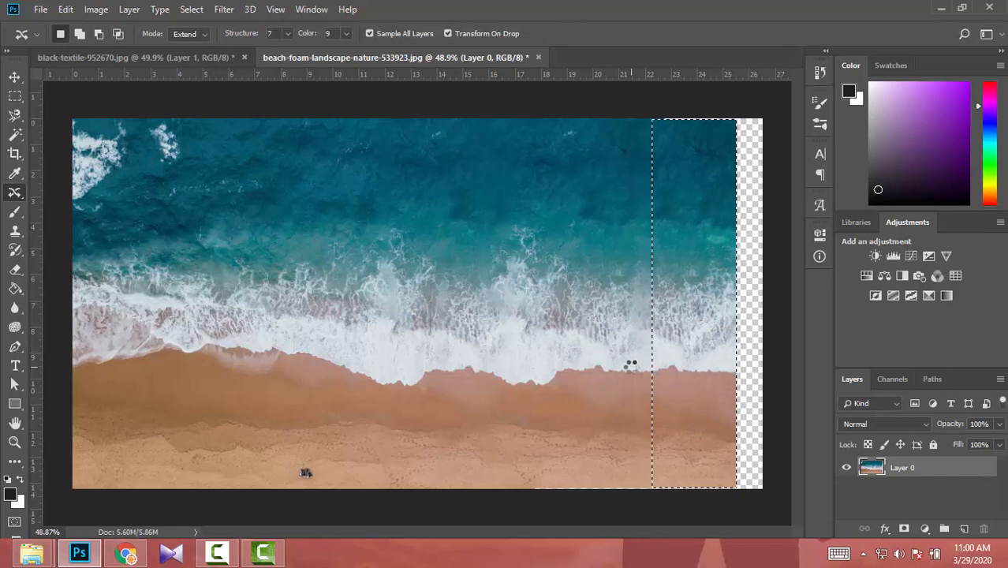
Clear the selection, marquee-select roughly the right 30% of the beach canvas at full height, and extend it over the last empty strip with Content-Aware Move
key("ctrl+d")
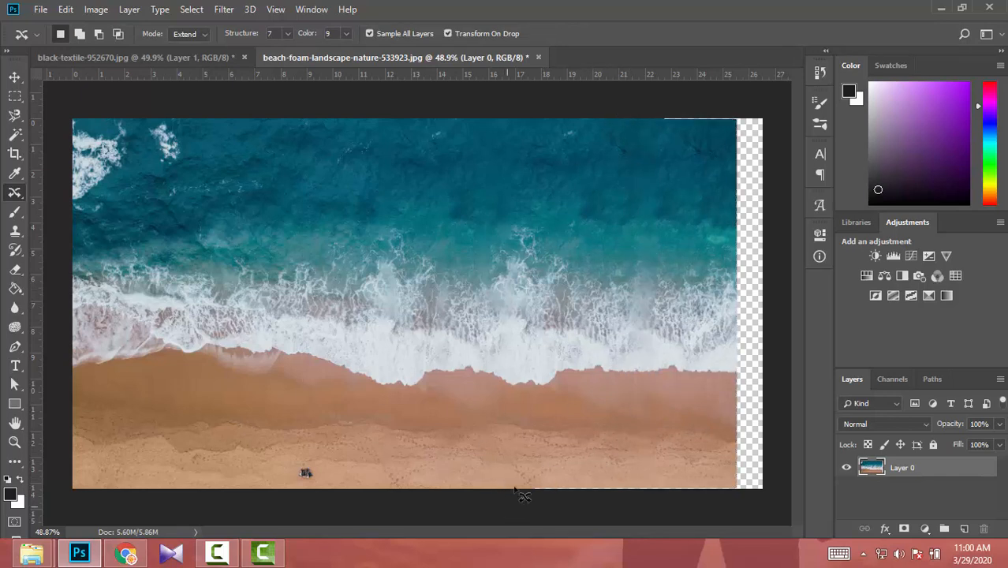
left_click(14, 95)
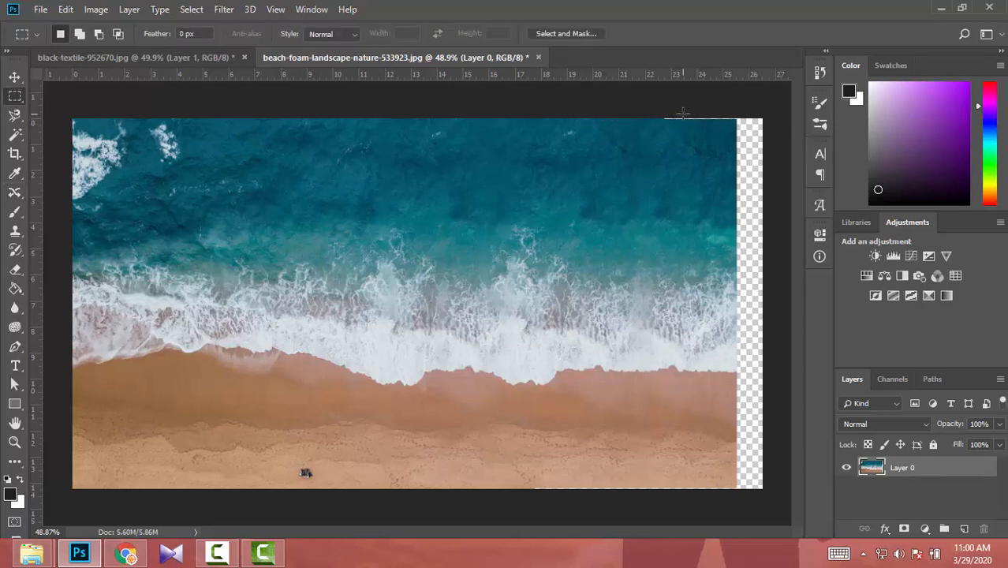
left_click_drag(683, 118, 753, 527)
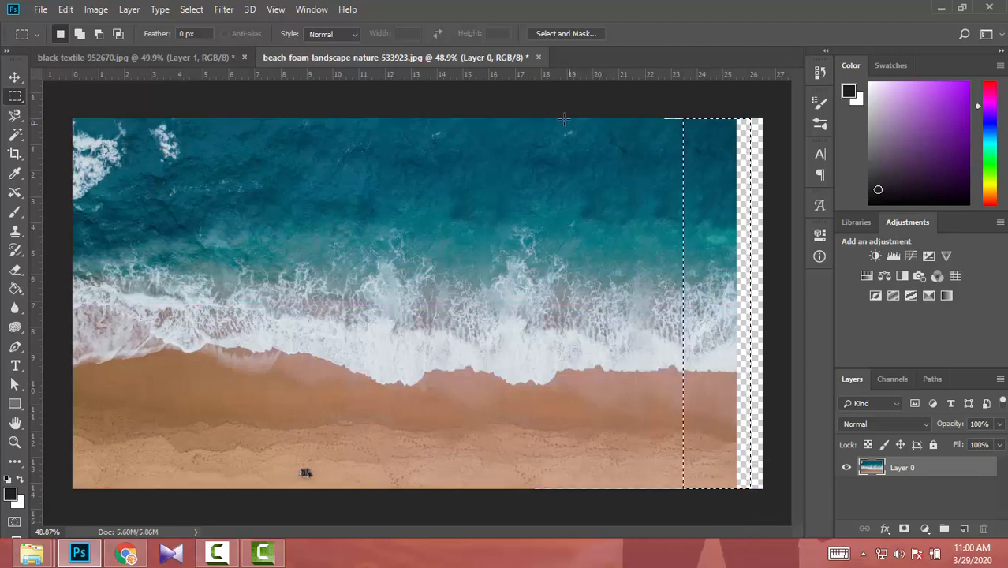
left_click_drag(564, 120, 781, 561)
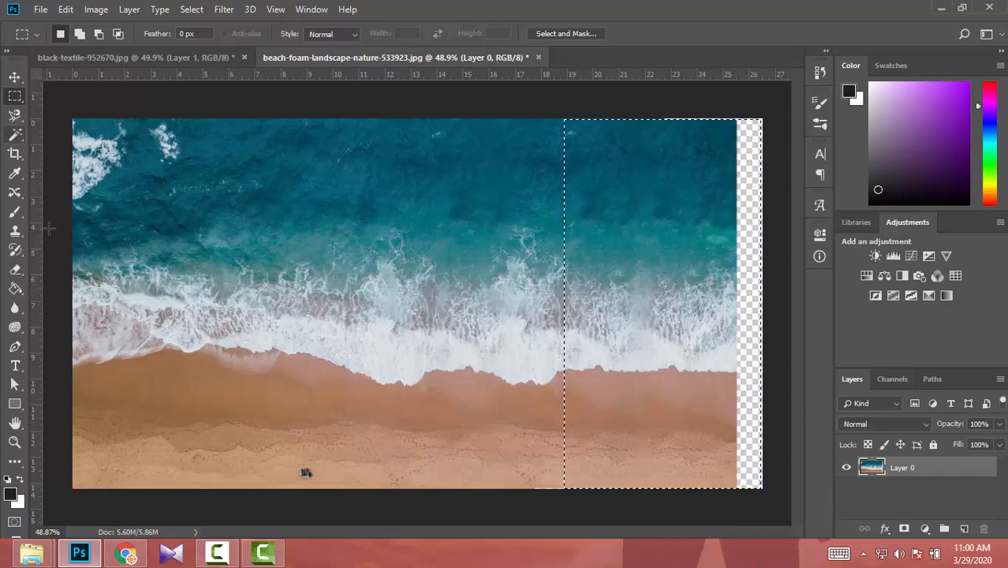
left_click(11, 195)
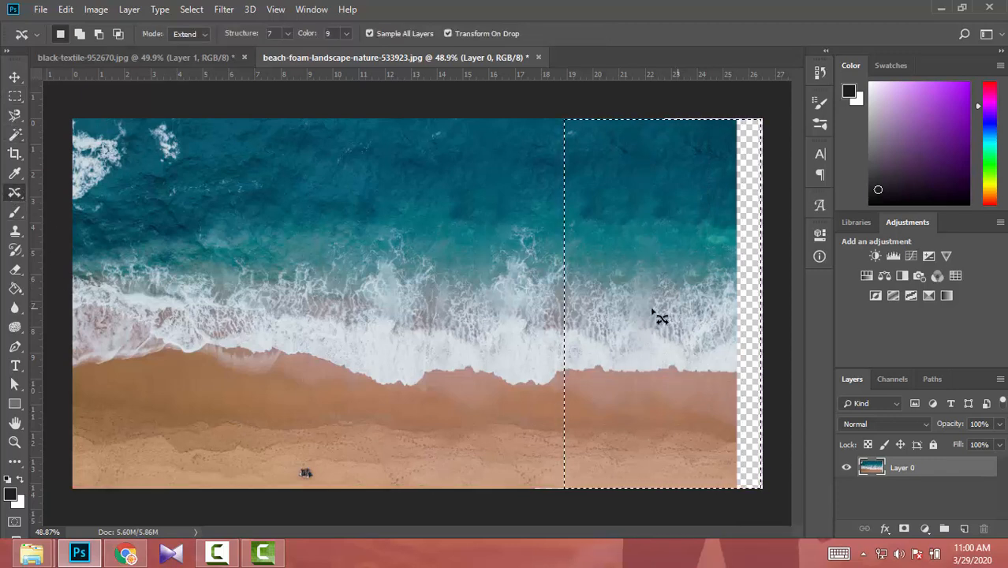
left_click_drag(643, 316, 762, 309)
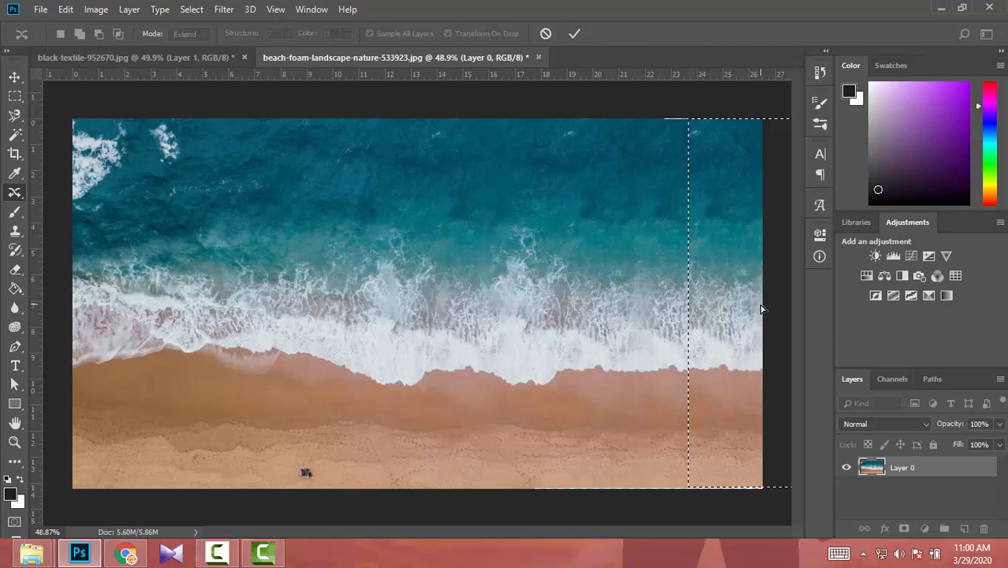
key("Return")
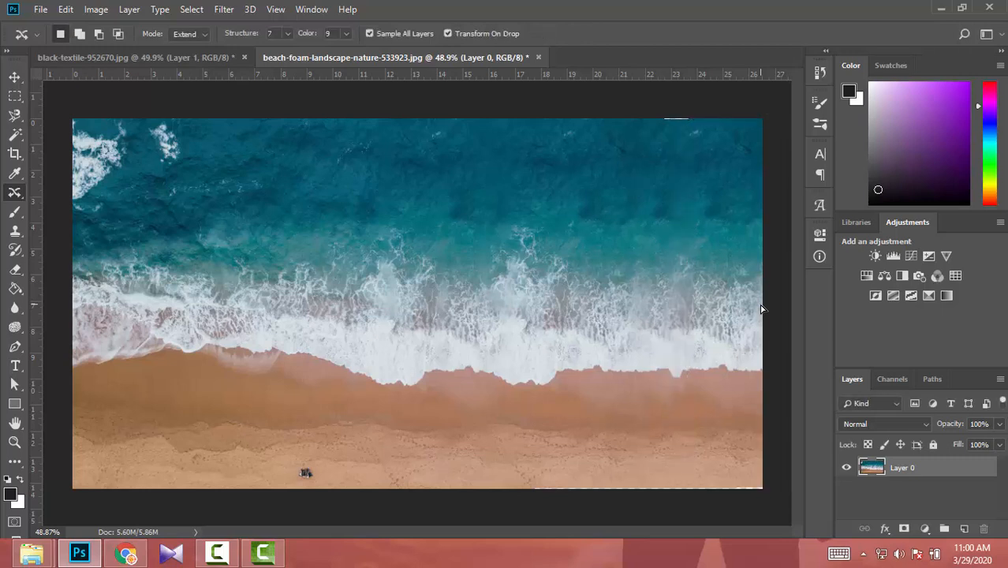
scroll(762, 310, "up", 1)
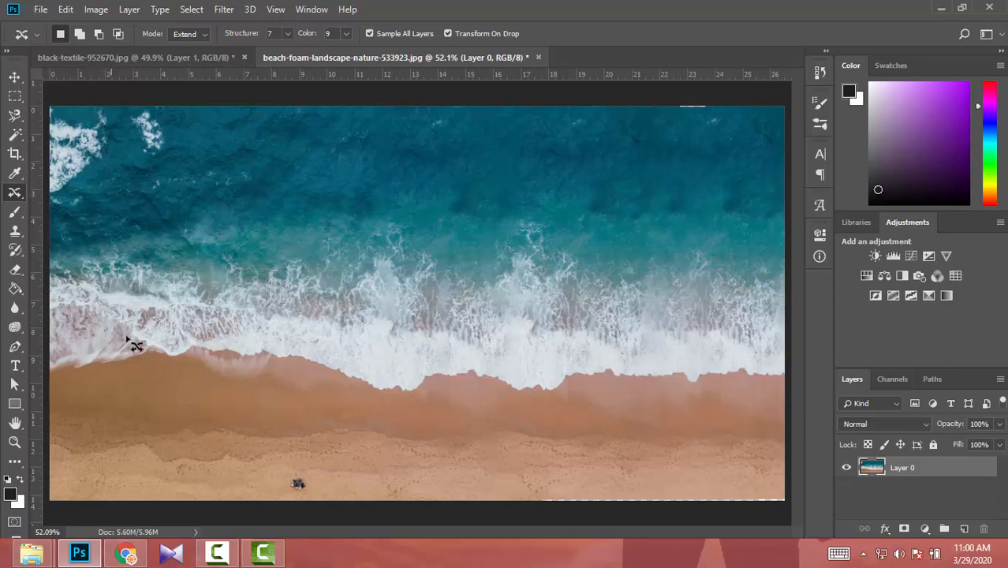
mouse_move(263, 553)
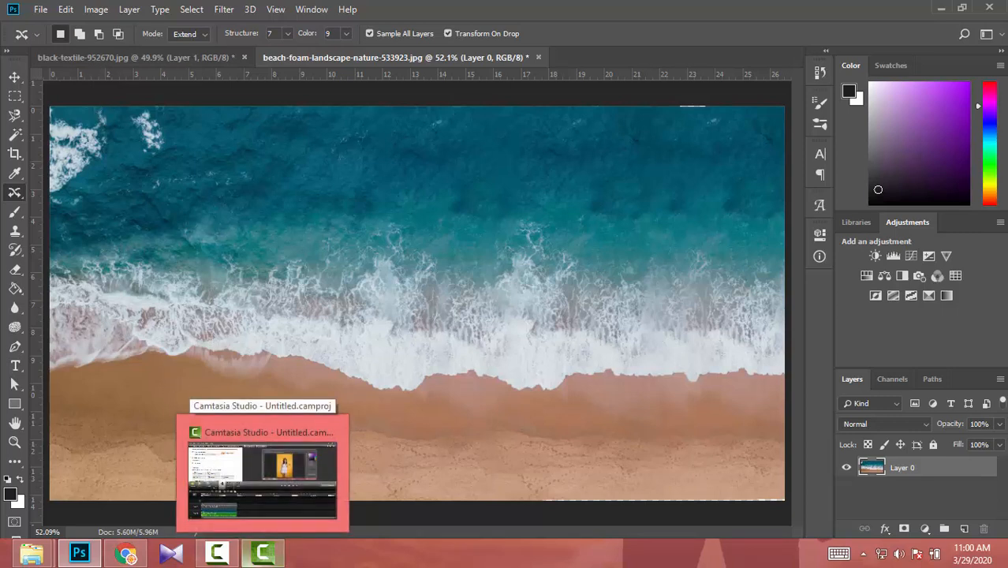
mouse_move(219, 557)
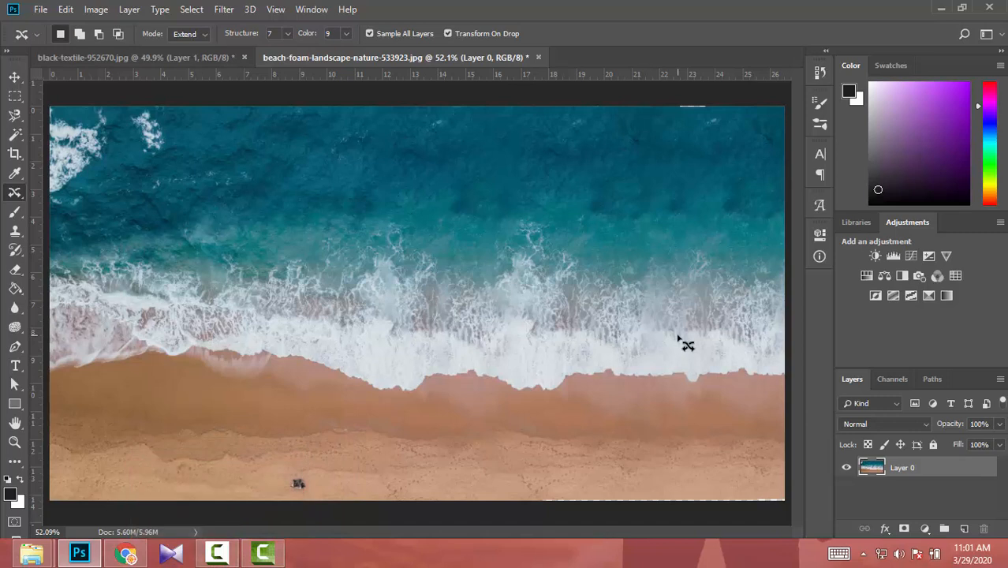
key("F10")
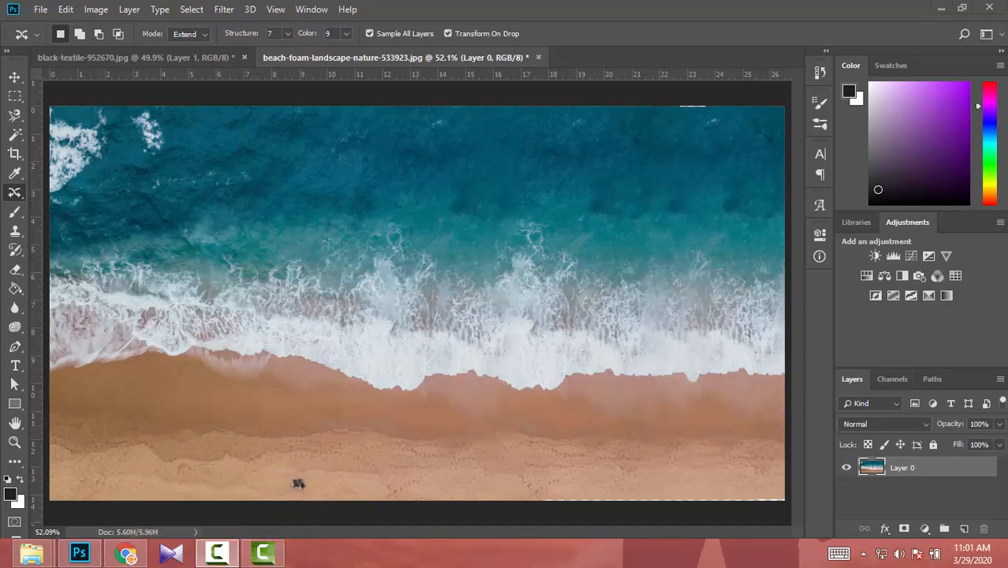